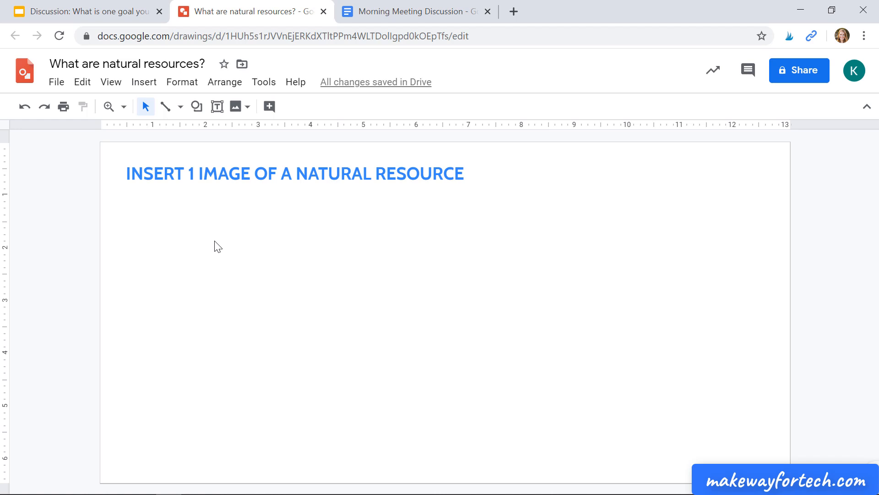
# Search the web for TREE images and insert the first result into the natural resources drawing
pyautogui.click(227, 184)
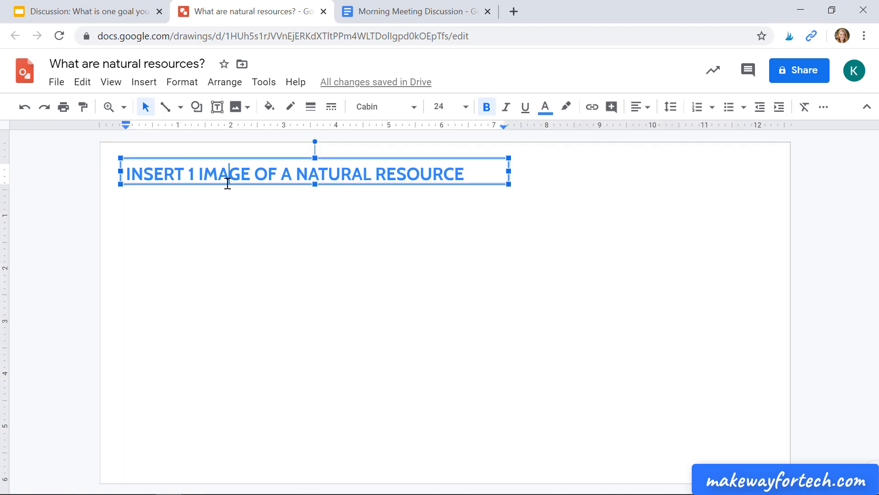
pyautogui.click(223, 226)
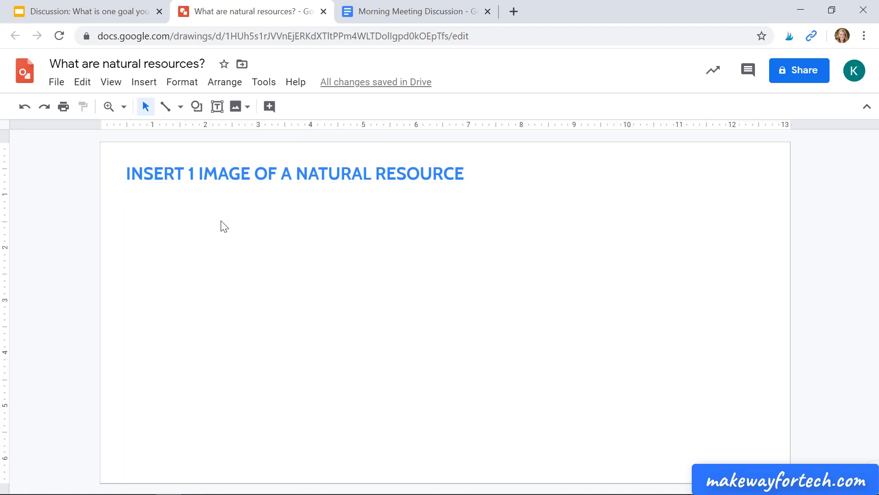
pyautogui.click(248, 108)
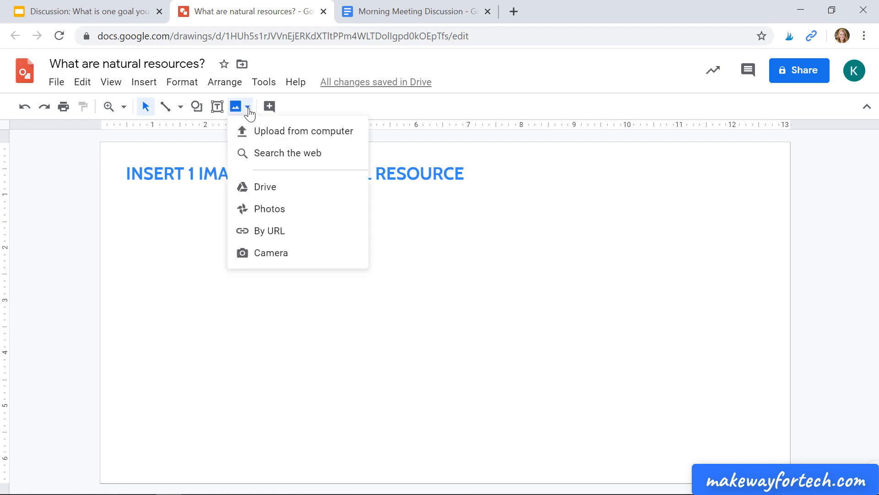
pyautogui.click(260, 155)
pyautogui.write('TREE')
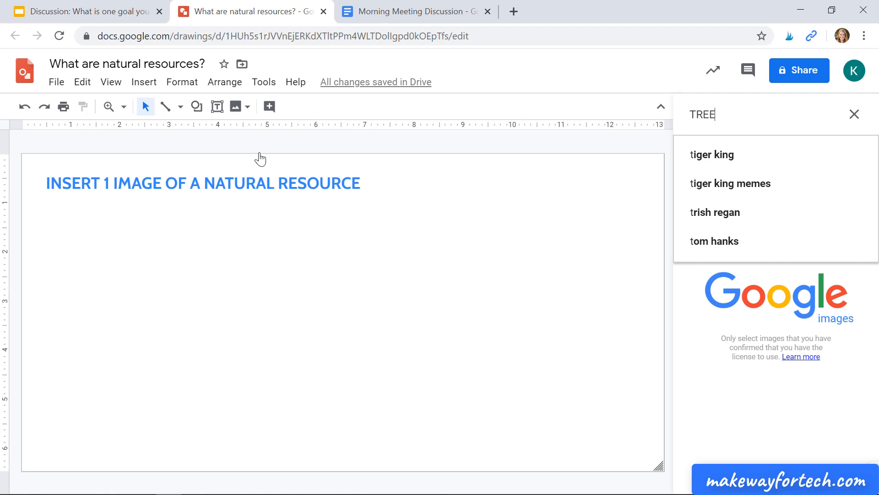
pyautogui.press('Return')
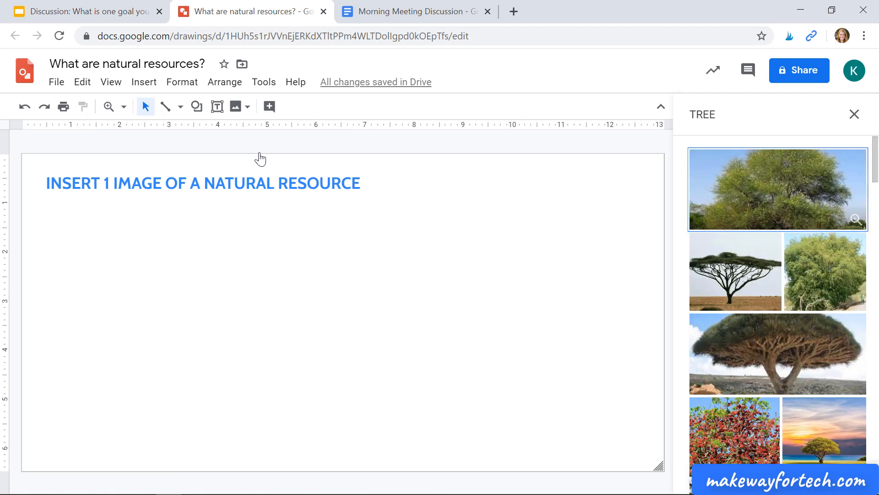
pyautogui.click(824, 195)
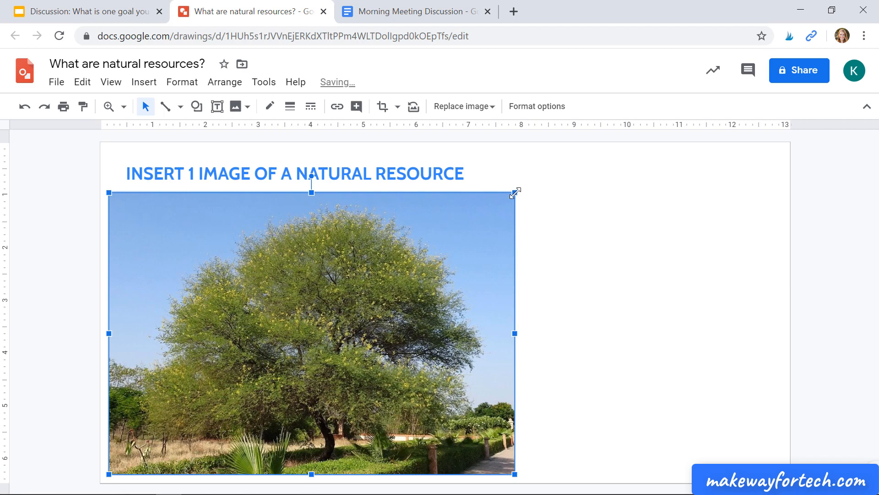
# Shrink the tree image to about 1.4 in wide and place it just below the start of the heading
pyautogui.moveTo(514, 192); pyautogui.dragTo(177, 447)
pyautogui.moveTo(158, 458); pyautogui.dragTo(169, 248)
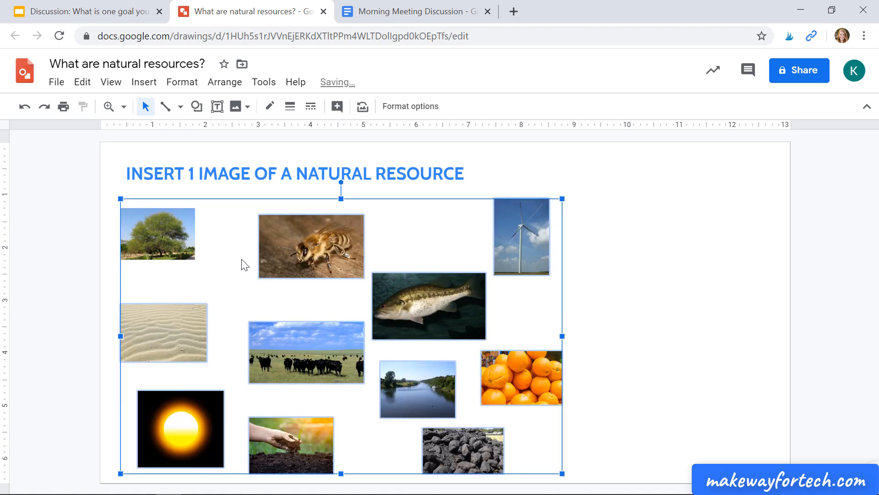
pyautogui.click(111, 259)
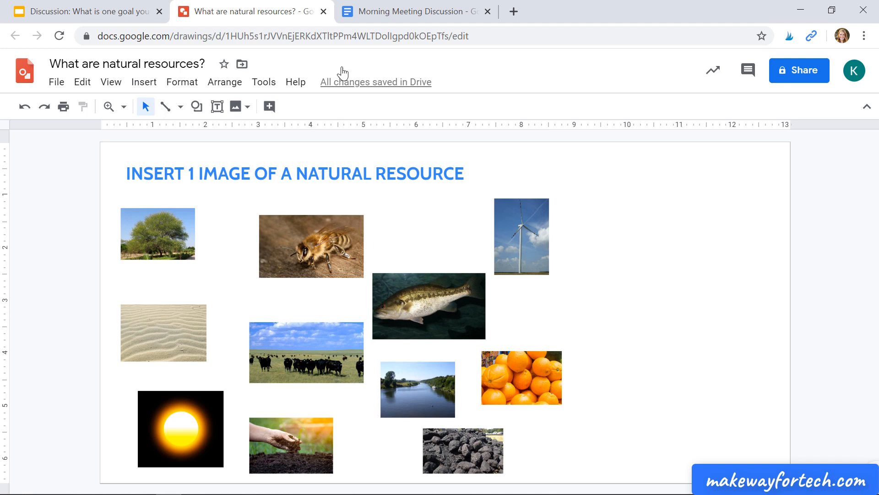
# Switch to the Morning Meeting Discussion document and place the cursor in the first empty cell under Tale of Despereaux
pyautogui.click(412, 15)
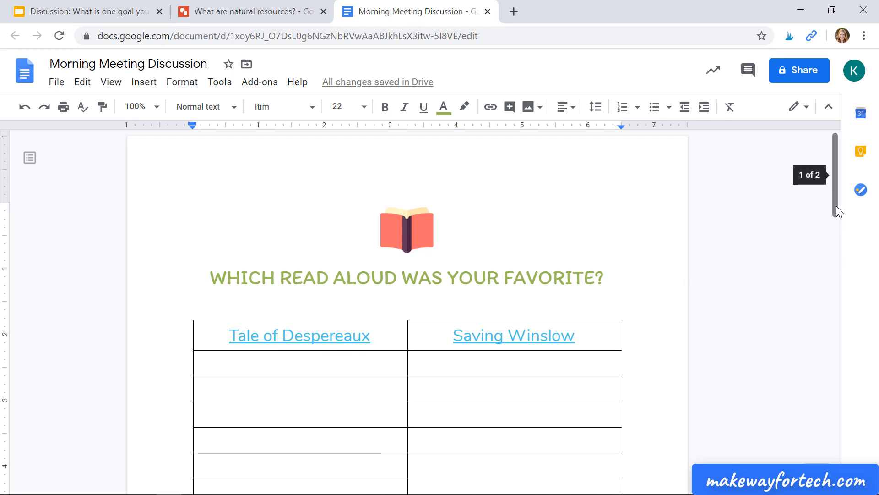
pyautogui.moveTo(836, 206); pyautogui.dragTo(835, 227)
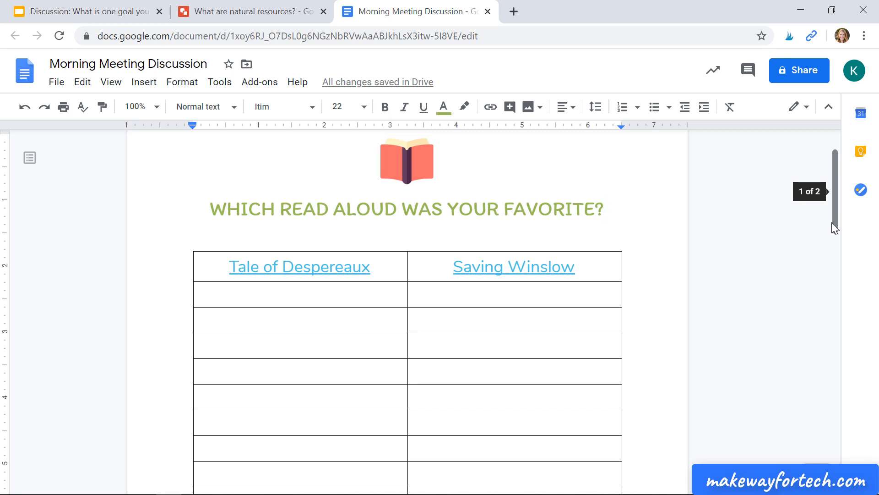
pyautogui.click(227, 296)
pyautogui.click(141, 87)
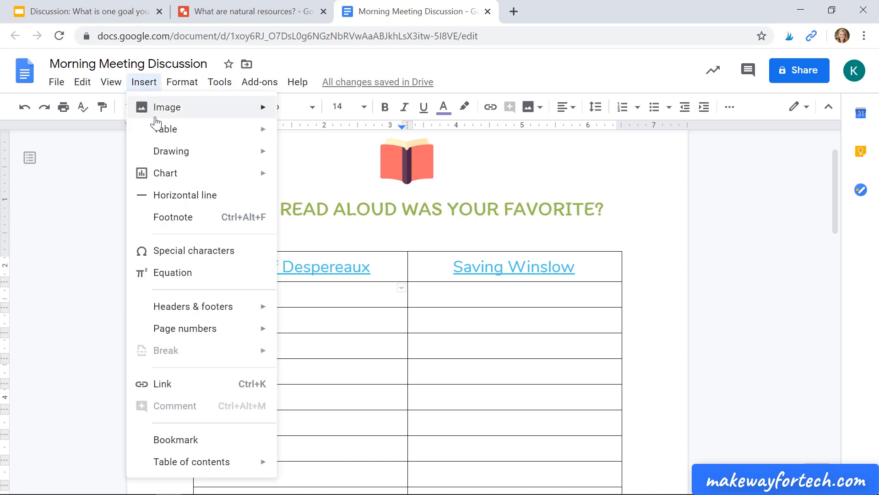
pyautogui.click(90, 157)
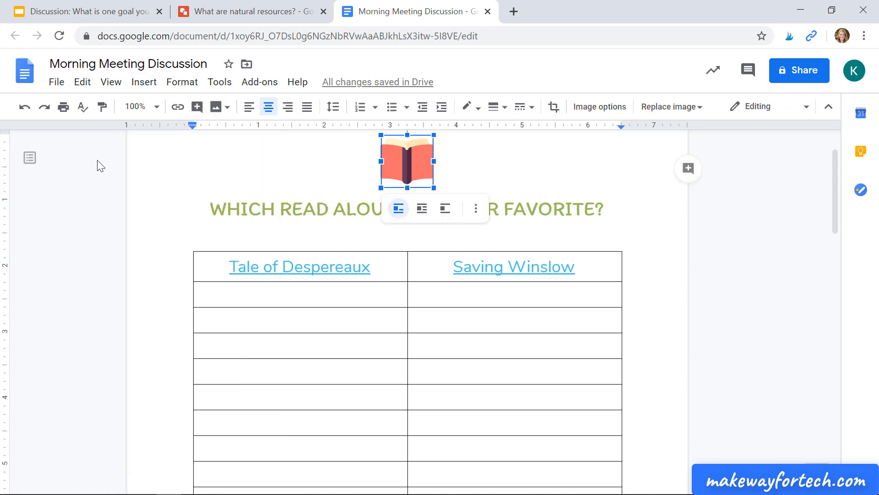
pyautogui.click(169, 240)
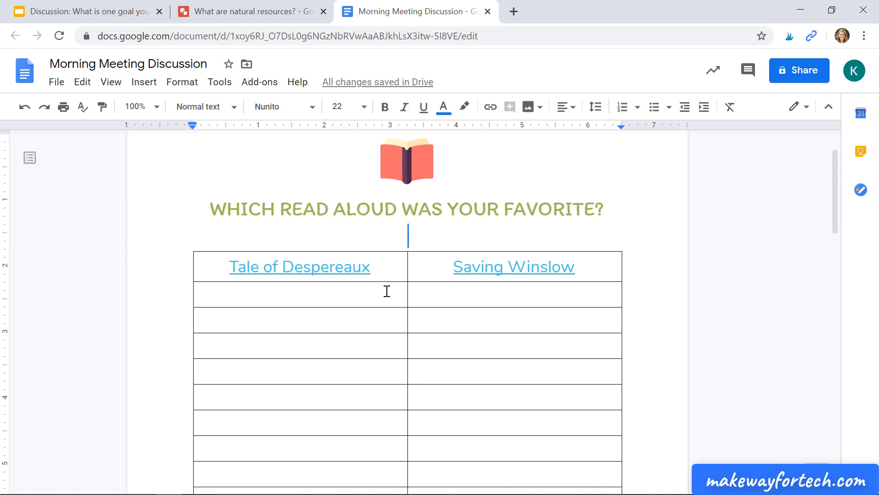
# Enter the student's first name in the first empty row under Tale of Despereaux
pyautogui.click(356, 294)
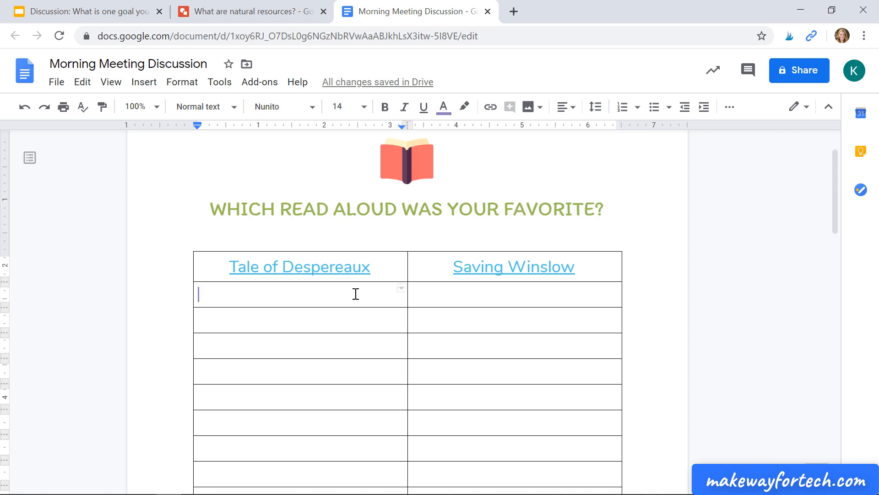
pyautogui.write('Kathryn')
# Review the daily goal slides, the natural resources drawing and the read-aloud document in turn
pyautogui.click(107, 17)
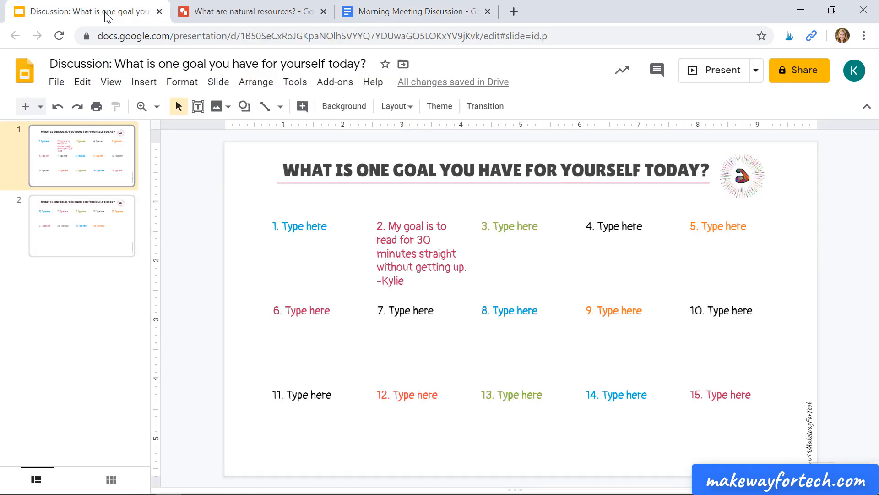
pyautogui.click(228, 18)
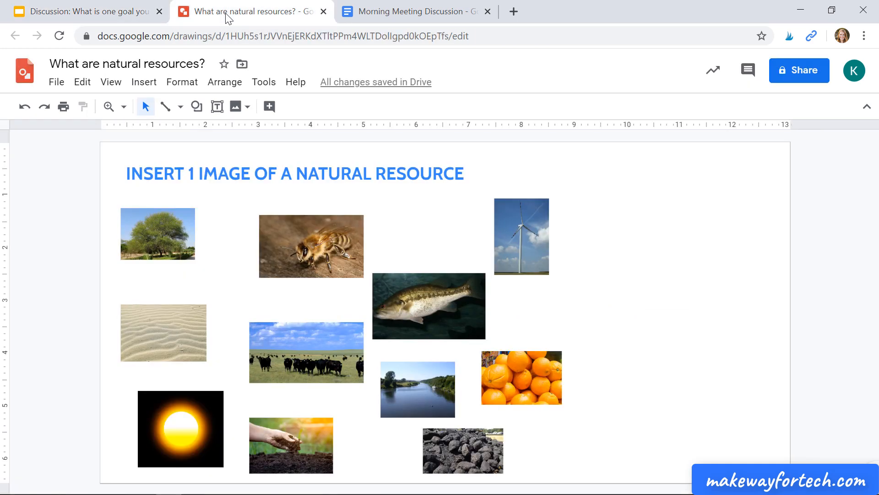
pyautogui.click(406, 17)
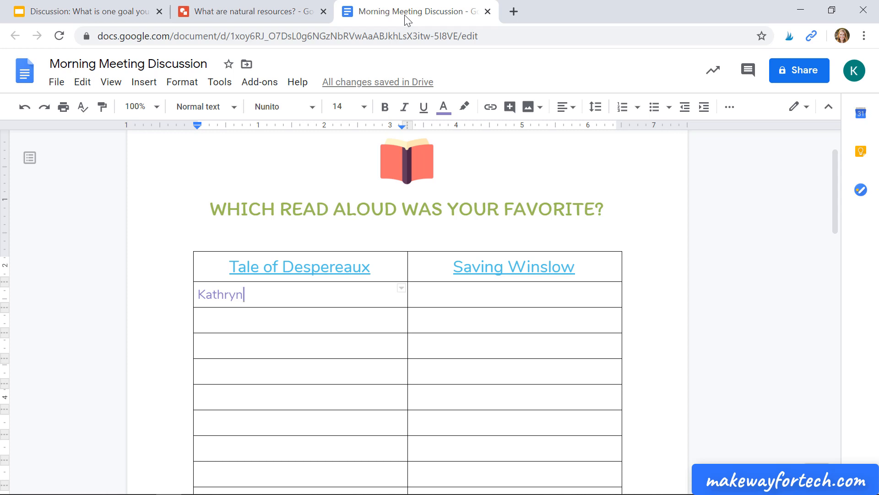
pyautogui.click(110, 13)
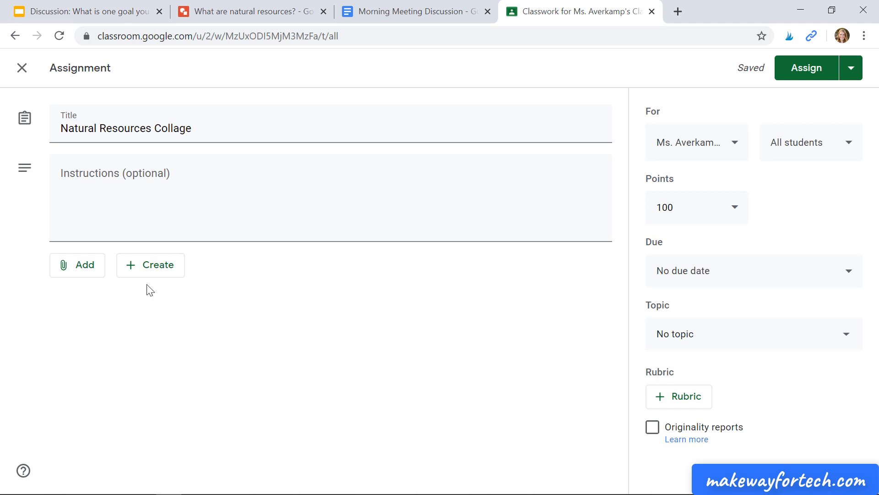
# Attach the drawing "What are natural resources?" from Google Drive to the Classroom assignment and set it to "Students can edit file"
pyautogui.click(82, 275)
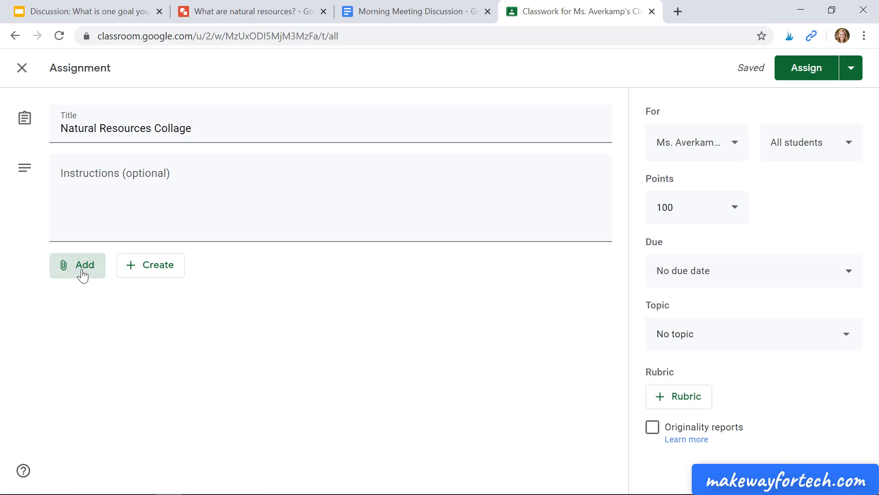
pyautogui.click(94, 292)
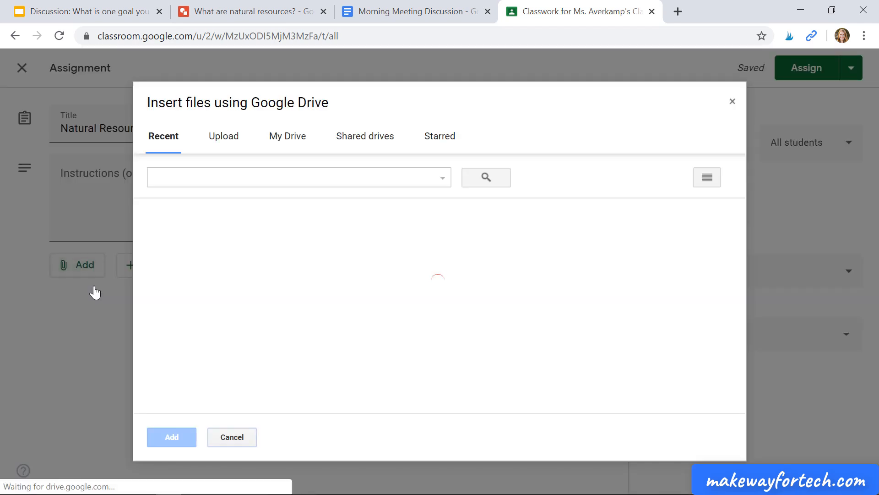
pyautogui.doubleClick(200, 304)
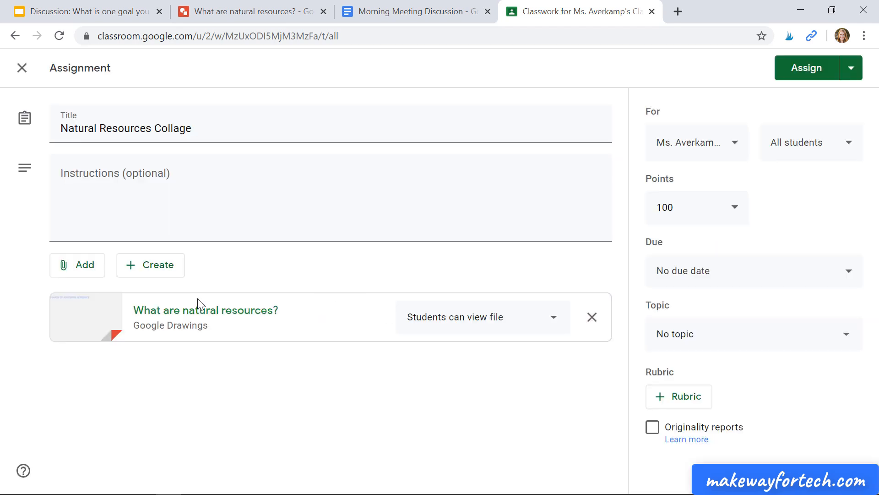
pyautogui.click(543, 328)
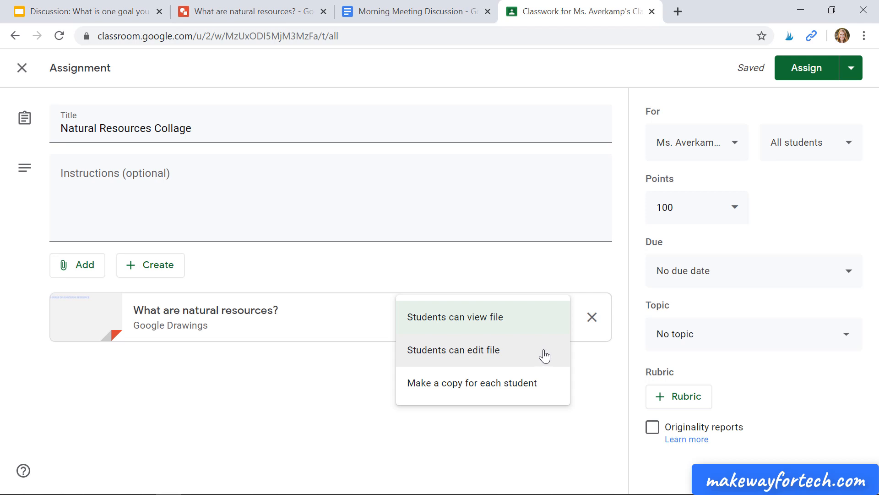
pyautogui.click(544, 356)
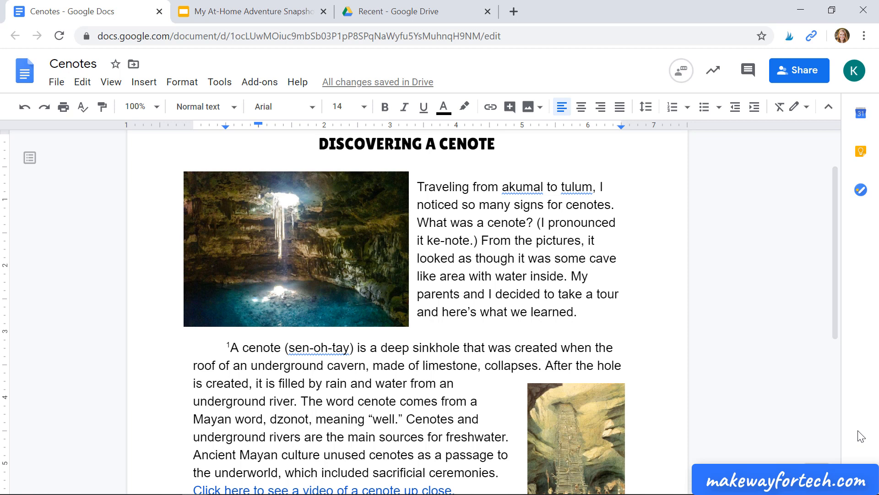
# Share the Cenotes document with the collaborator's e-mail address, give "Can comment" access and send the invitation
pyautogui.click(113, 443)
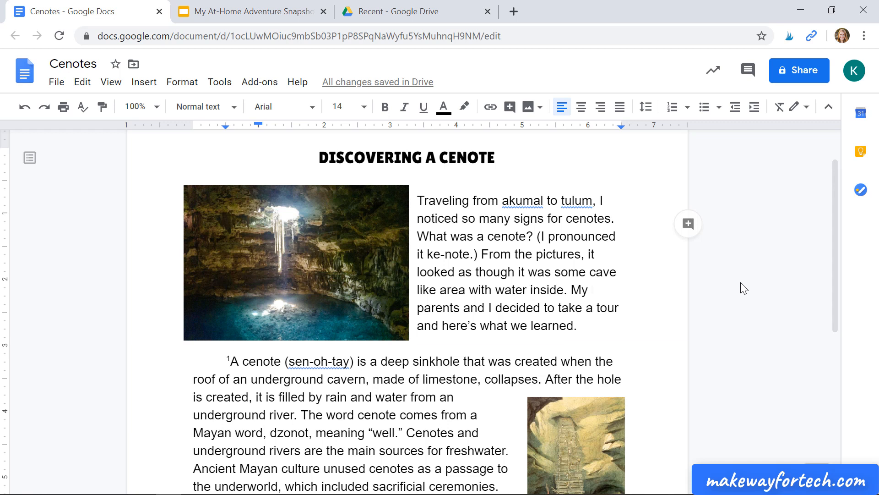
pyautogui.click(805, 73)
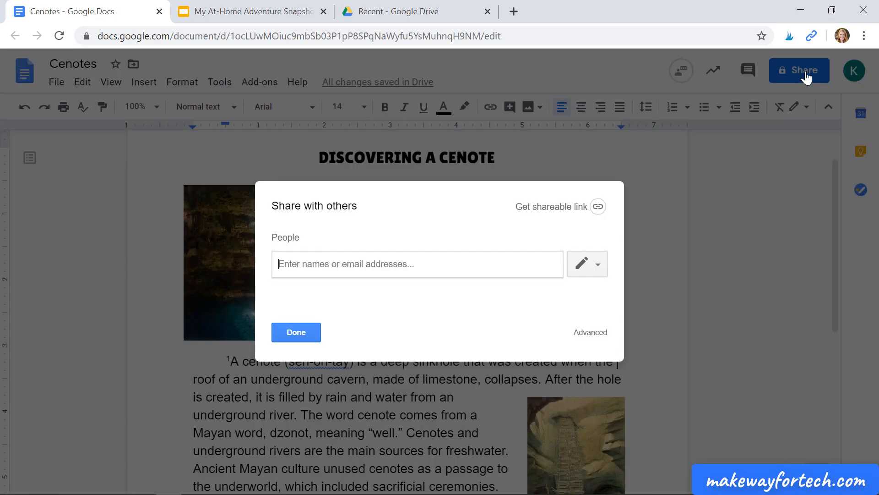
pyautogui.write('francis')
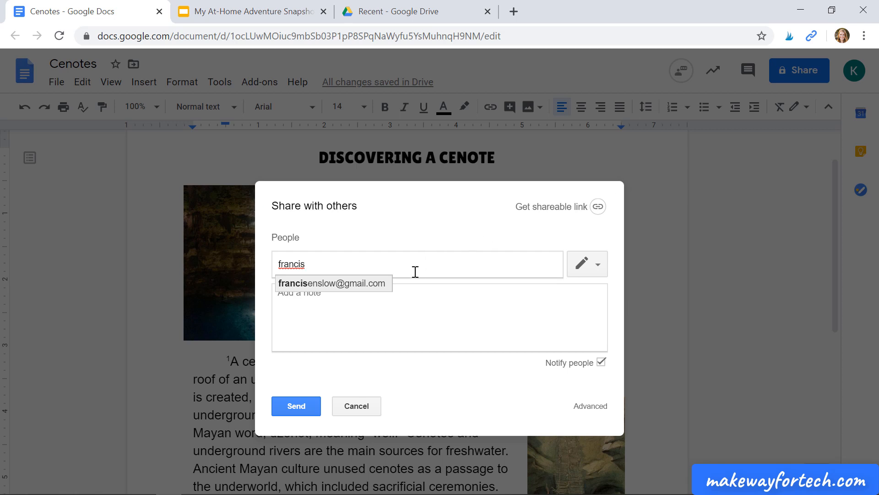
pyautogui.click(375, 284)
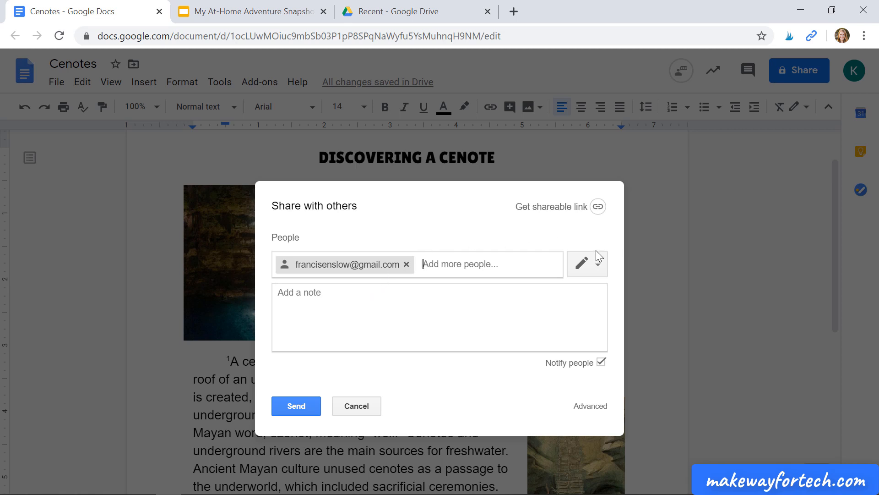
pyautogui.click(593, 264)
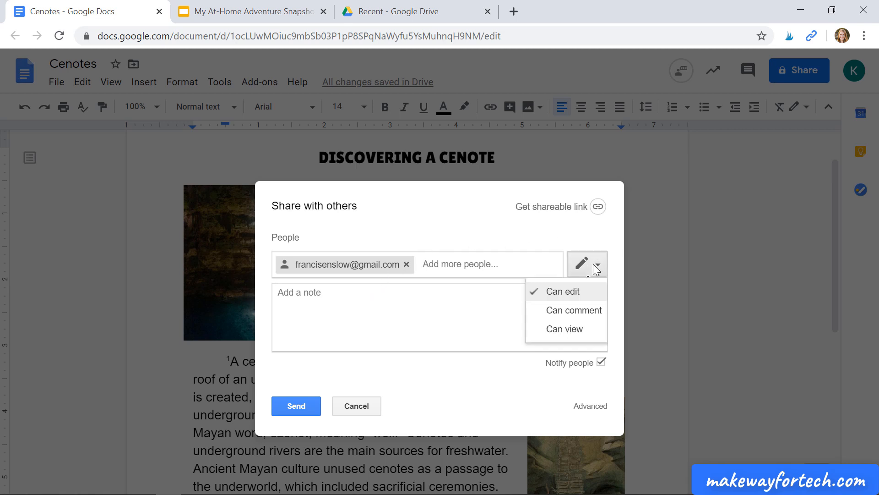
pyautogui.click(576, 312)
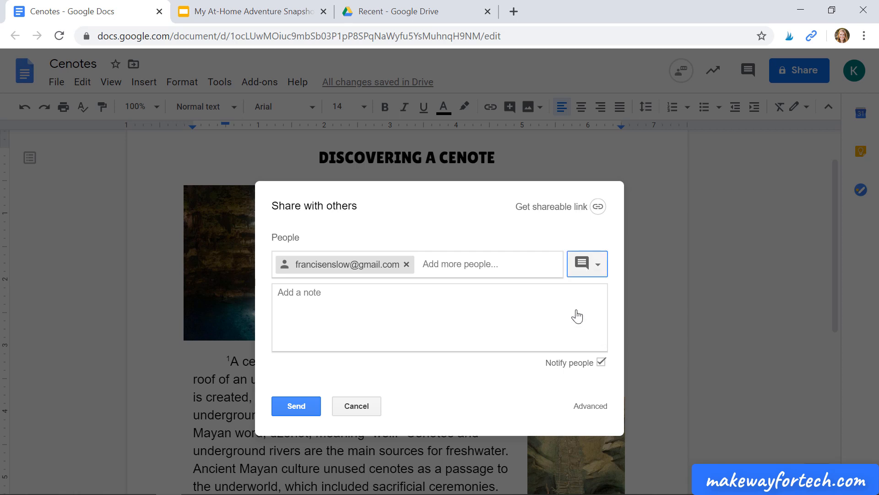
pyautogui.click(300, 405)
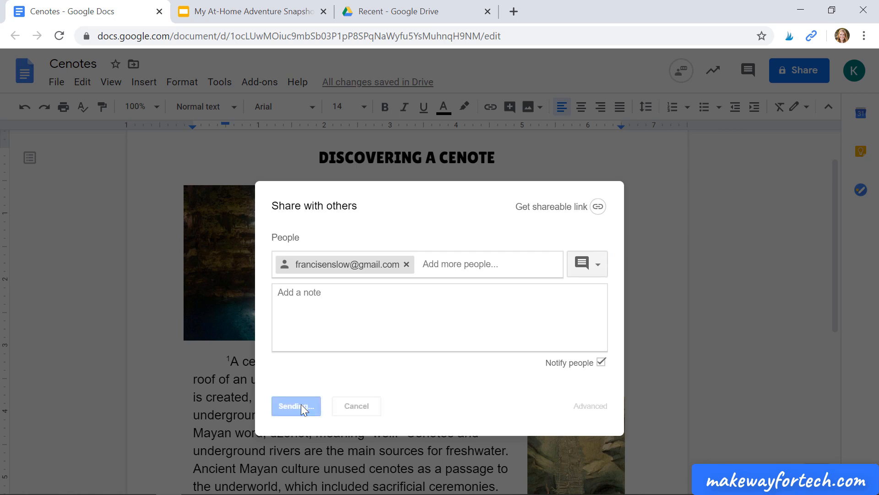
pyautogui.click(313, 306)
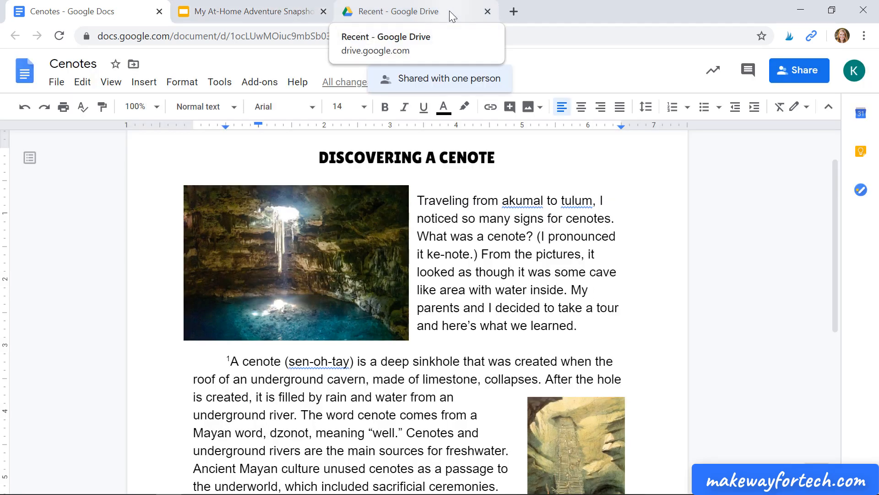
# Open the Cenotes document from Shared with me in Google Drive and place the cursor after "so many signs for cenotes."
pyautogui.click(449, 10)
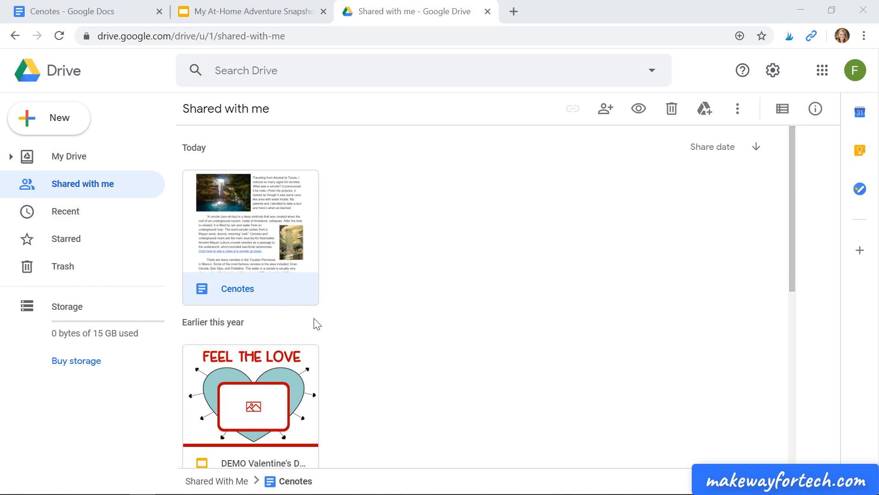
pyautogui.doubleClick(292, 287)
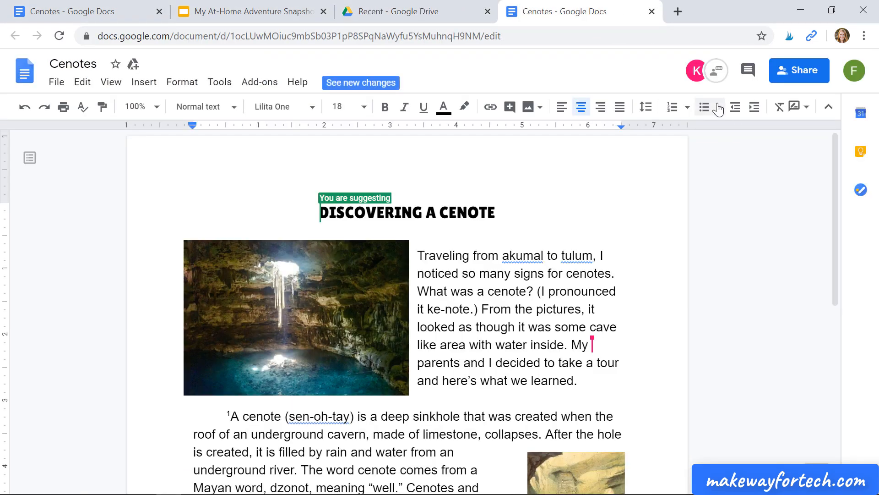
pyautogui.moveTo(694, 78)
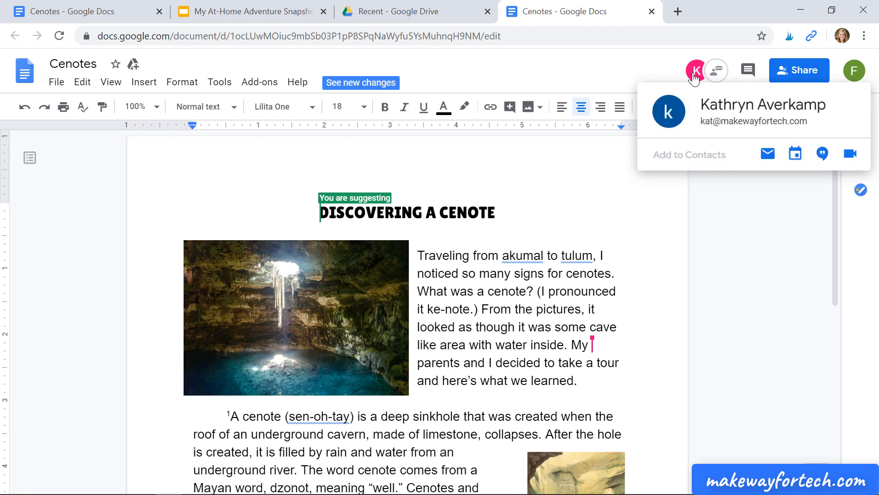
pyautogui.click(747, 255)
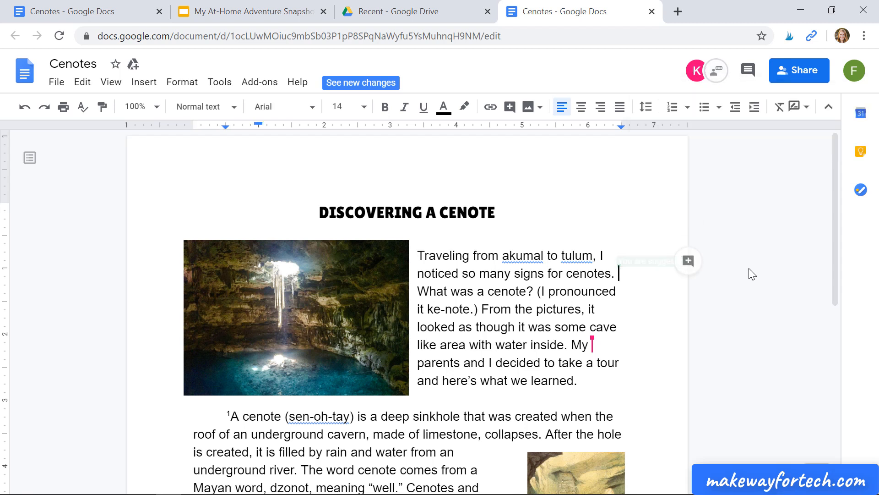
# Add the comment "Proper nouns need capitals." to the words "akumal to tulum" in the first paragraph of the Cenotes document
pyautogui.scroll(-1, 830, 223)
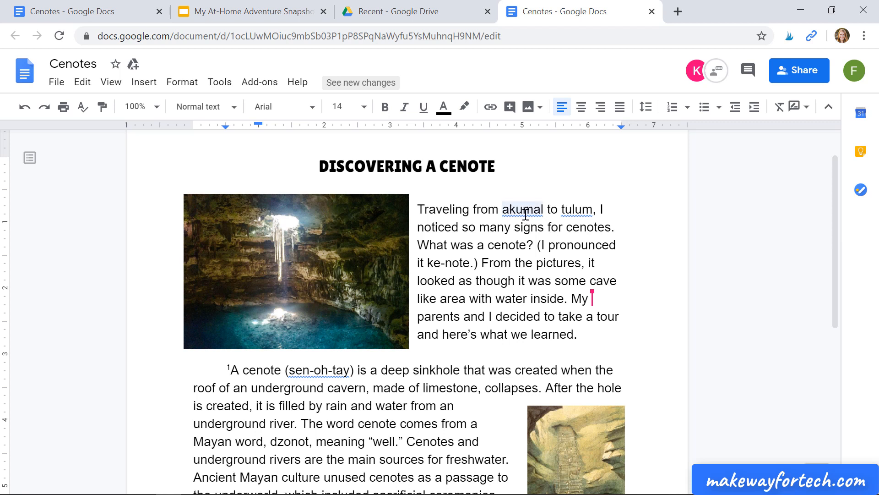
pyautogui.click(504, 210)
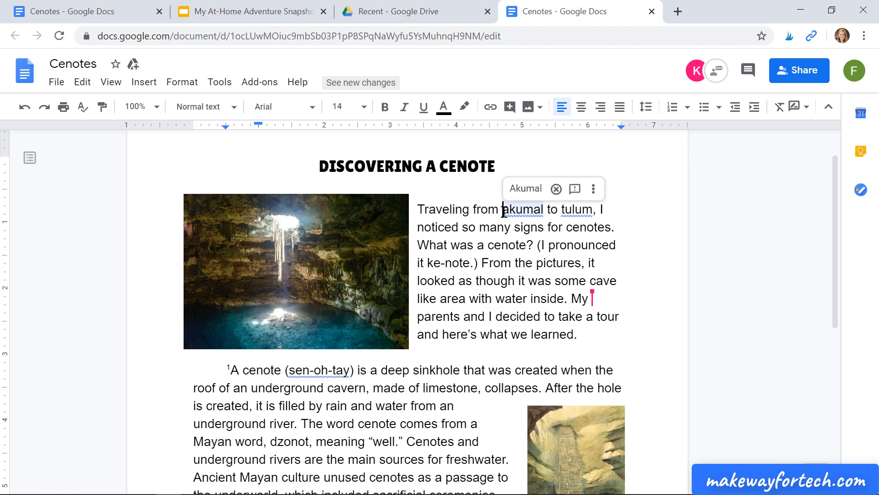
pyautogui.moveTo(504, 210); pyautogui.dragTo(594, 209)
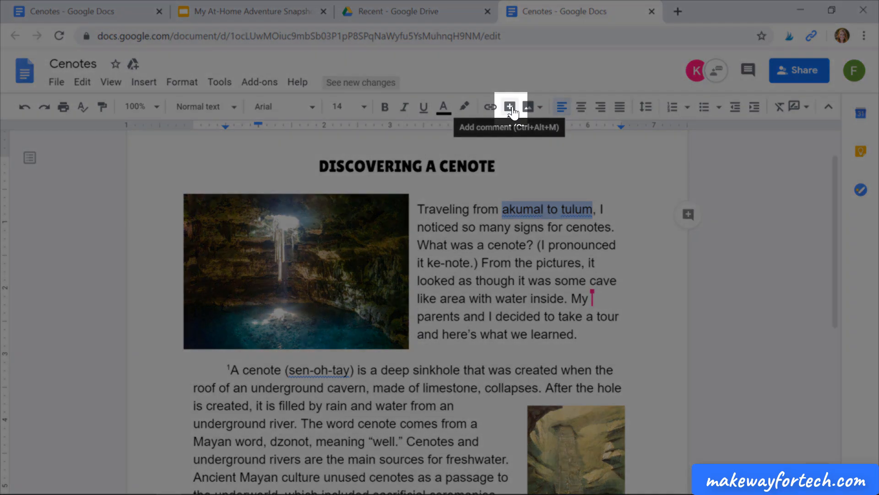
pyautogui.click(510, 107)
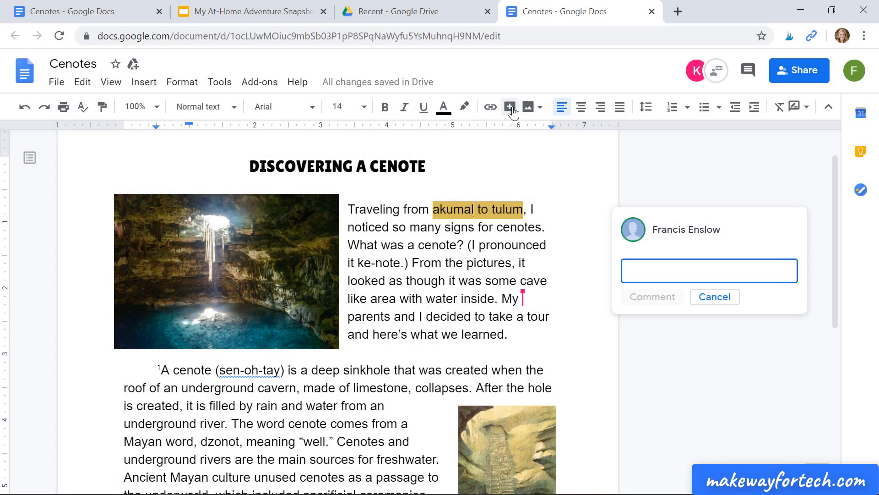
pyautogui.write('Proper no')
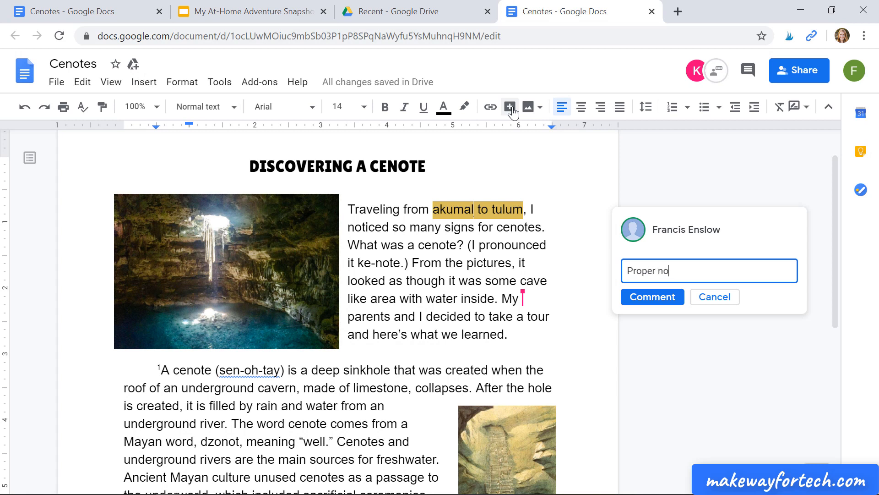
pyautogui.write('uns need cap')
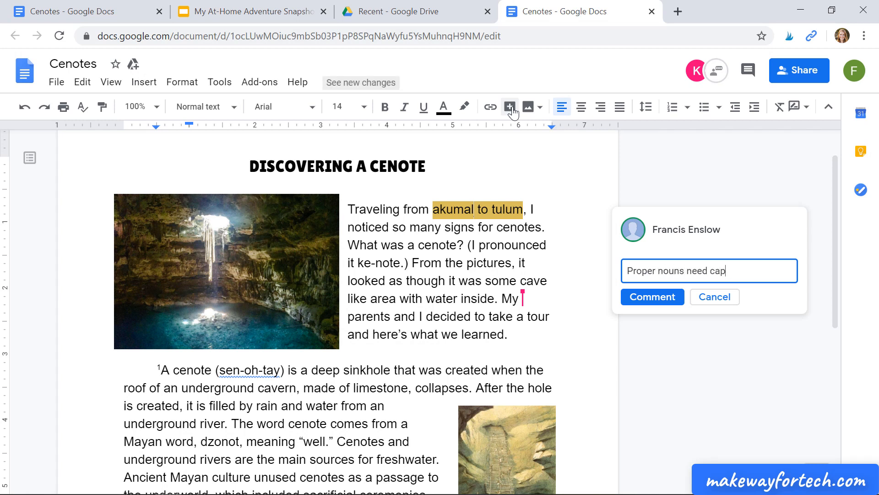
pyautogui.write('itals.')
pyautogui.click(633, 300)
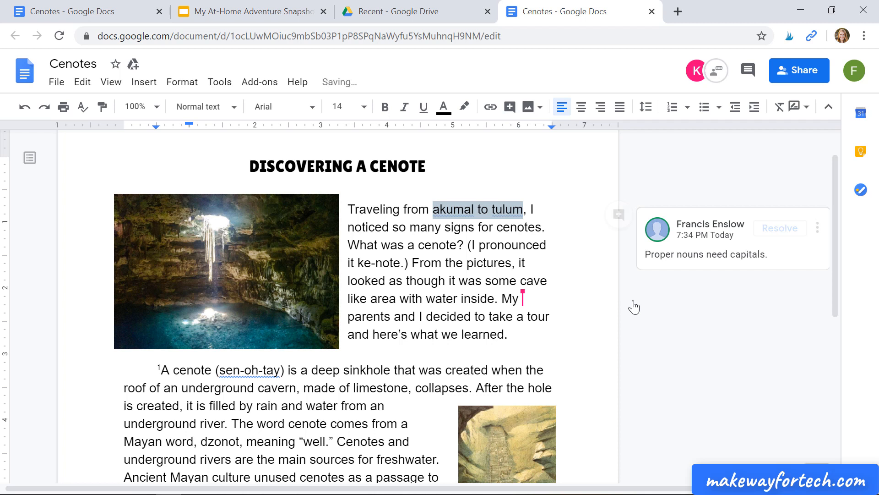
pyautogui.click(661, 327)
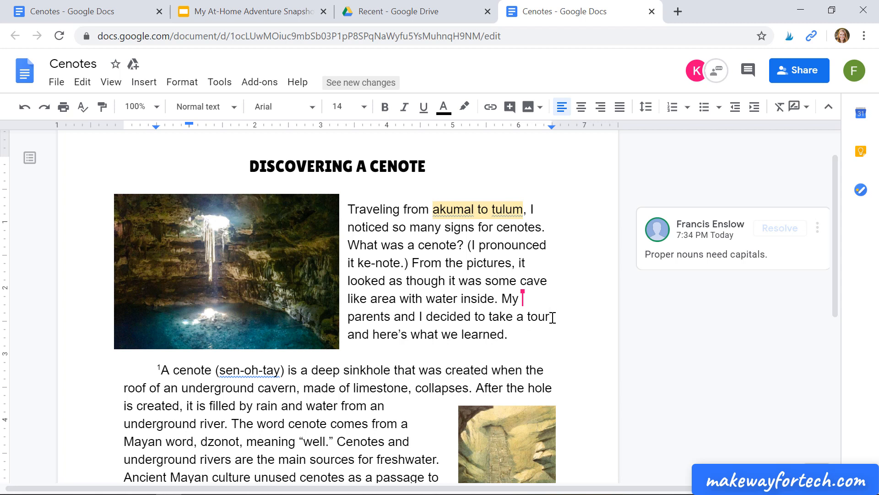
# In the owner's copy of the Cenotes document, capitalize "Akumal" and "Tulum" and resolve the comment about proper nouns
pyautogui.click(76, 11)
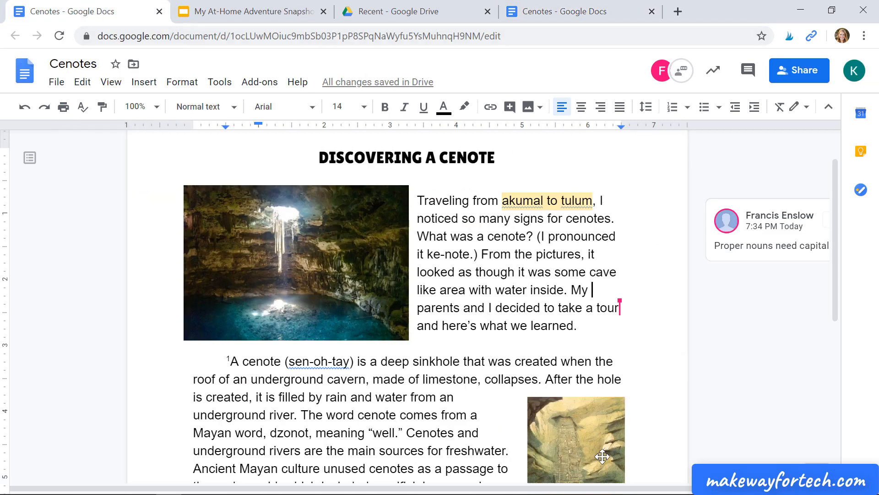
pyautogui.moveTo(600, 488); pyautogui.dragTo(660, 488)
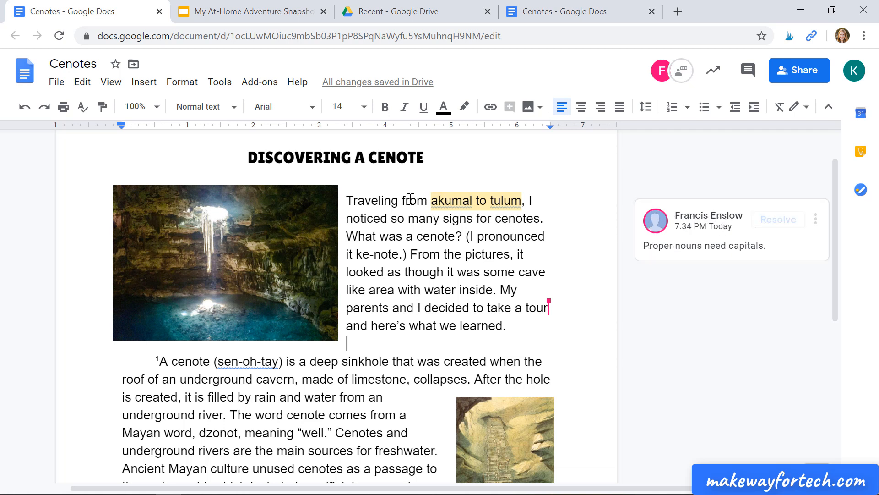
pyautogui.click(437, 203)
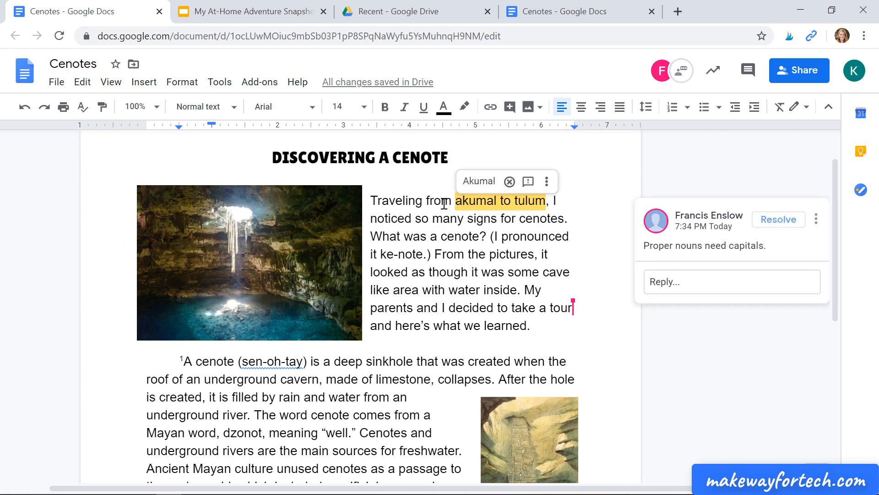
pyautogui.click(468, 183)
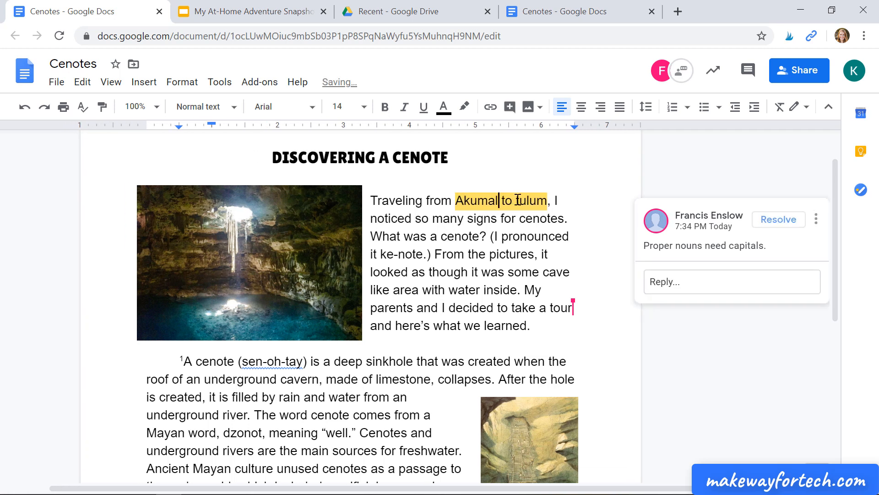
pyautogui.press('Delete')
pyautogui.write('T')
pyautogui.click(759, 367)
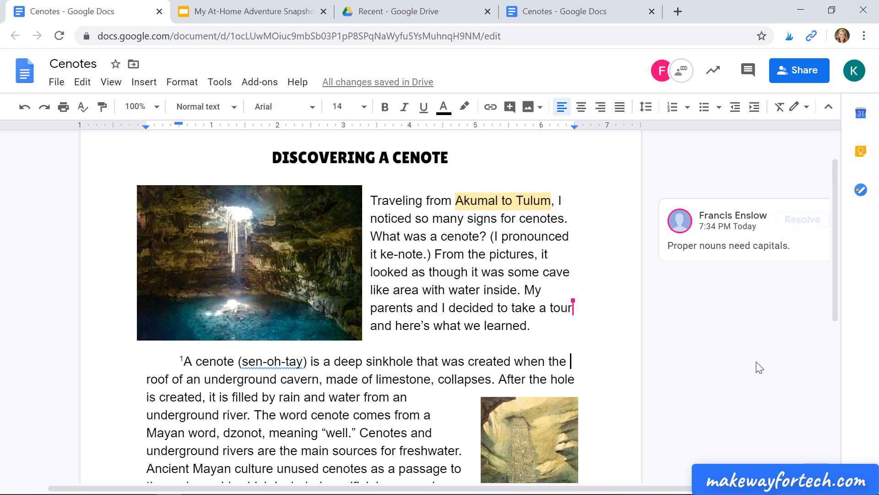
pyautogui.click(802, 220)
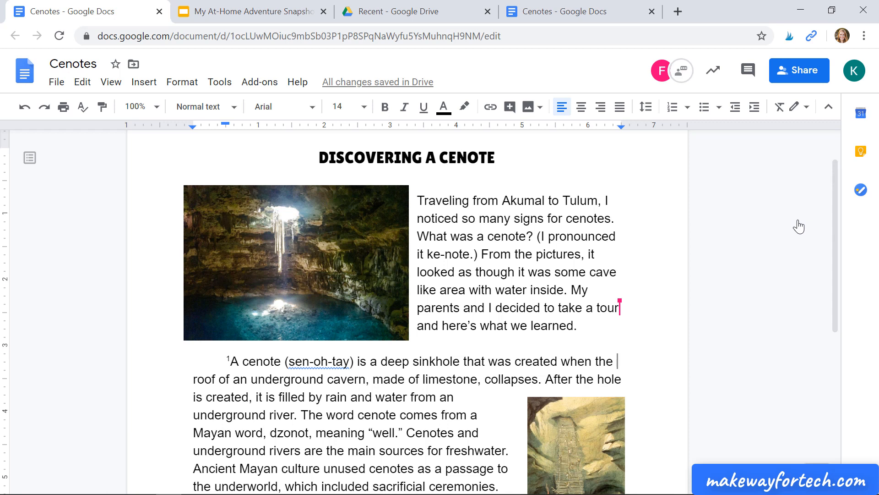
# Share the "My At-Home Adventure Snapshot" presentation with the collaborator's e-mail address, give "Can comment" access and send the invitation
pyautogui.click(250, 16)
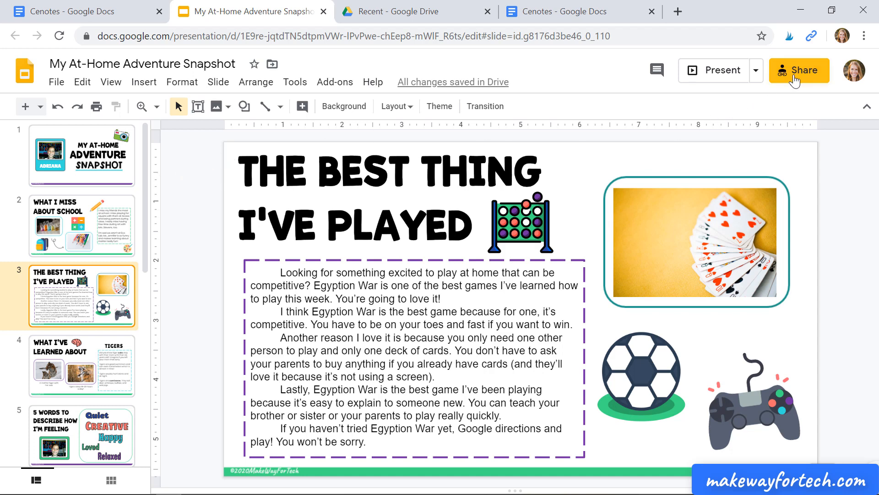
pyautogui.click(794, 80)
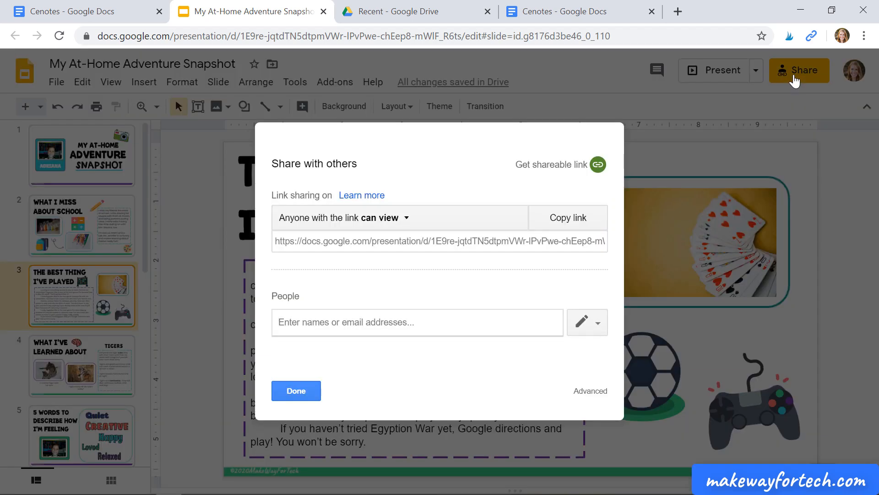
pyautogui.write('franci')
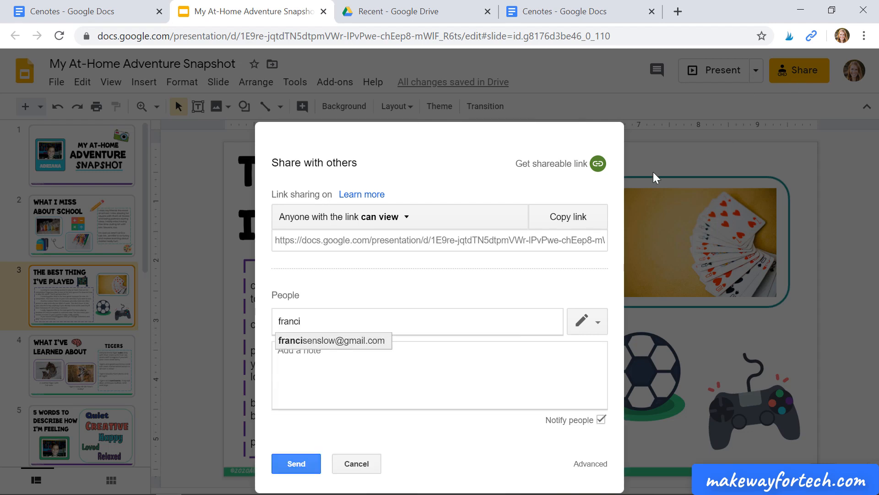
pyautogui.click(359, 341)
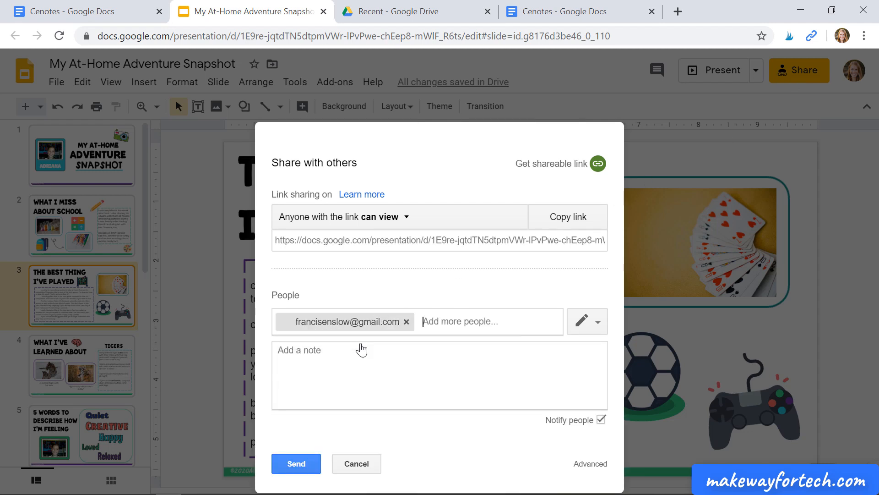
pyautogui.click(596, 323)
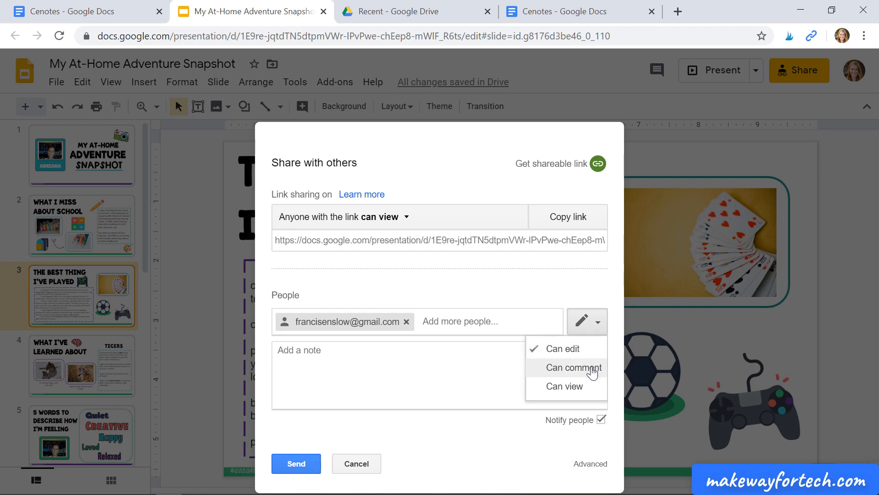
pyautogui.click(593, 373)
pyautogui.click(300, 470)
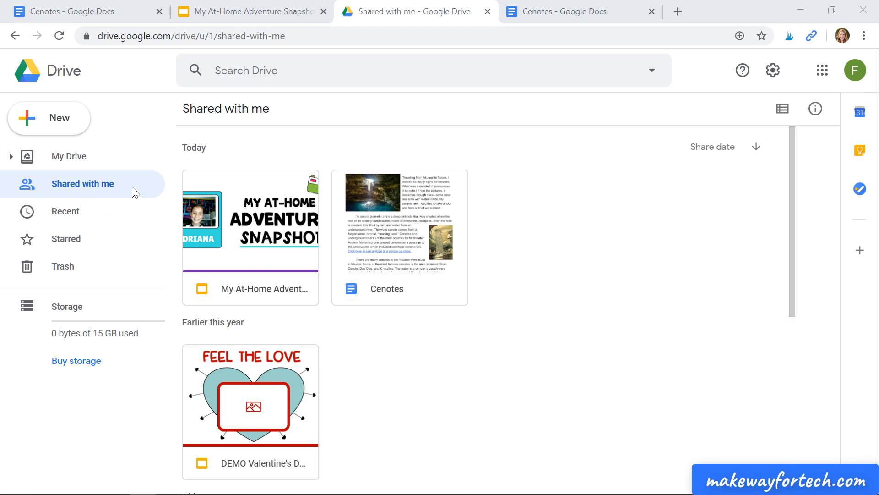
# Open "My At-Home Adventure Snapshot" from the collaborator's Shared with me files in Google Drive and collapse the speaker notes area
pyautogui.click(278, 284)
pyautogui.doubleClick(277, 283)
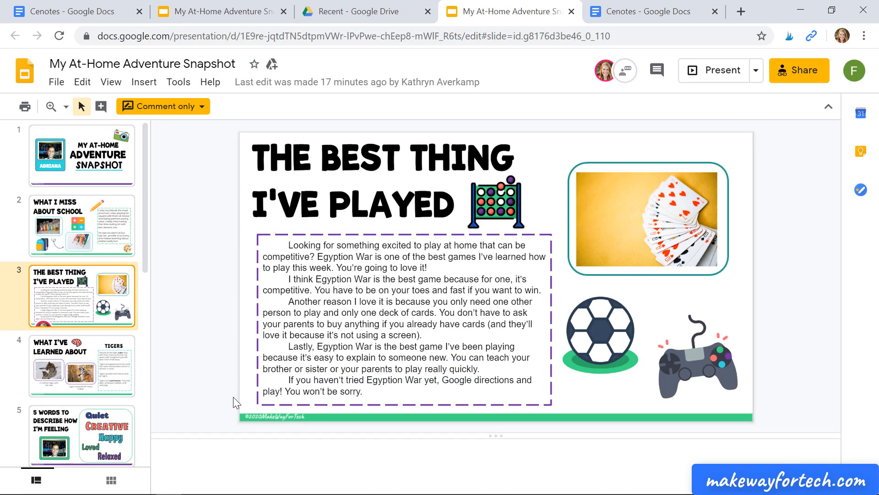
pyautogui.moveTo(496, 438); pyautogui.dragTo(489, 490)
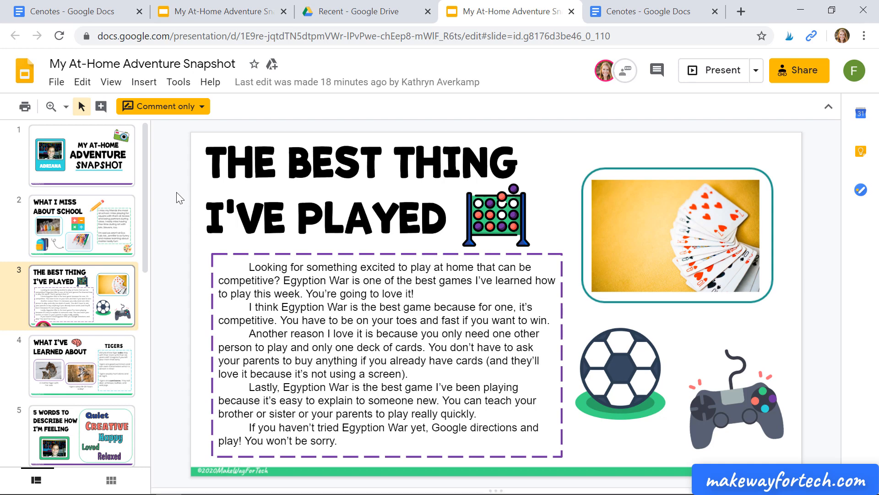
# Start a comment on the whole slide "The Best Thing I've Played" and cancel it
pyautogui.click(101, 106)
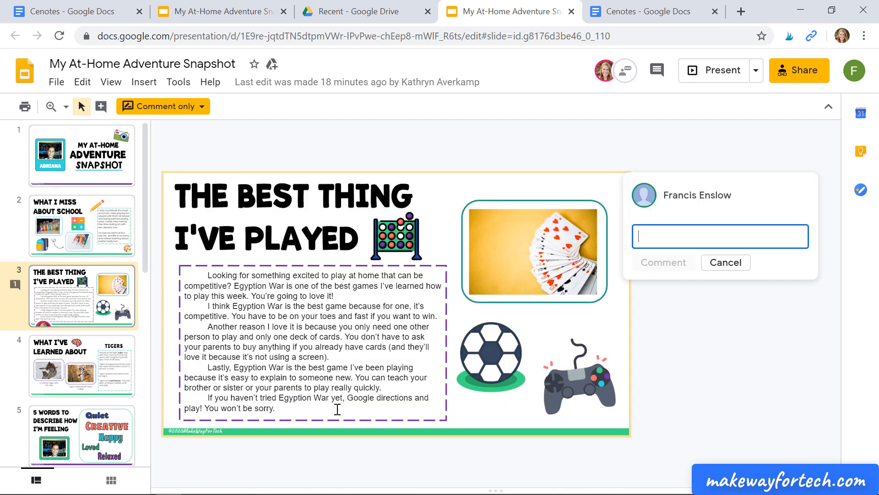
pyautogui.click(721, 265)
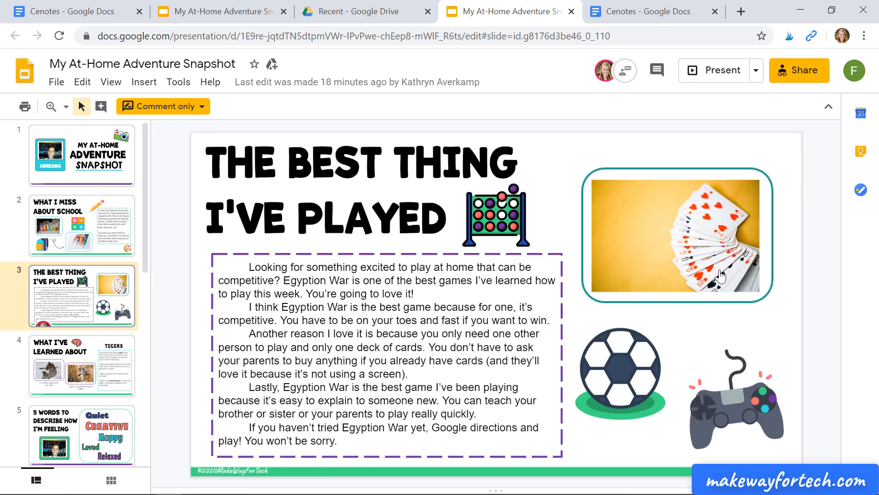